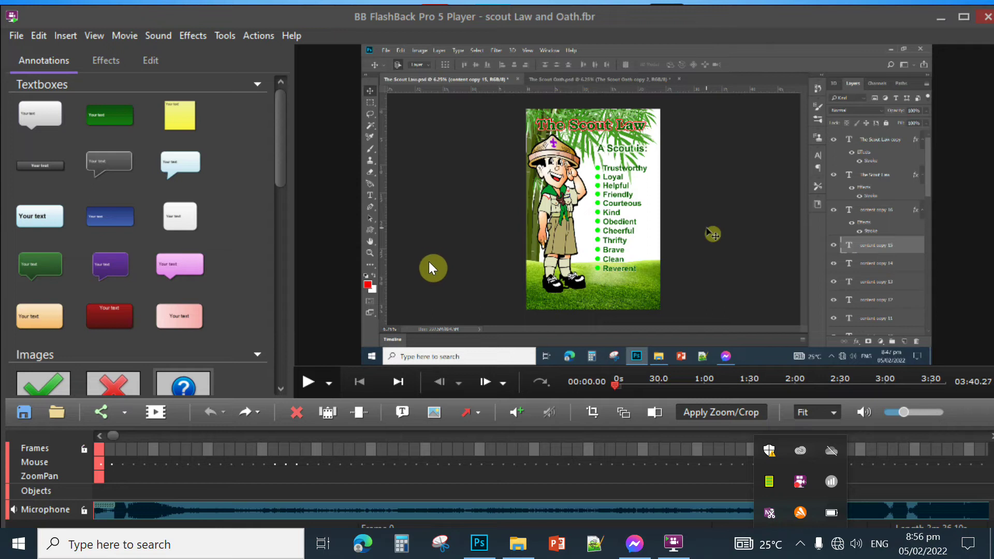
Preview the silent opening twice and stop on frame 70 at 00:04.67.
{"action": "left_click", "coordinate": [107, 436]}
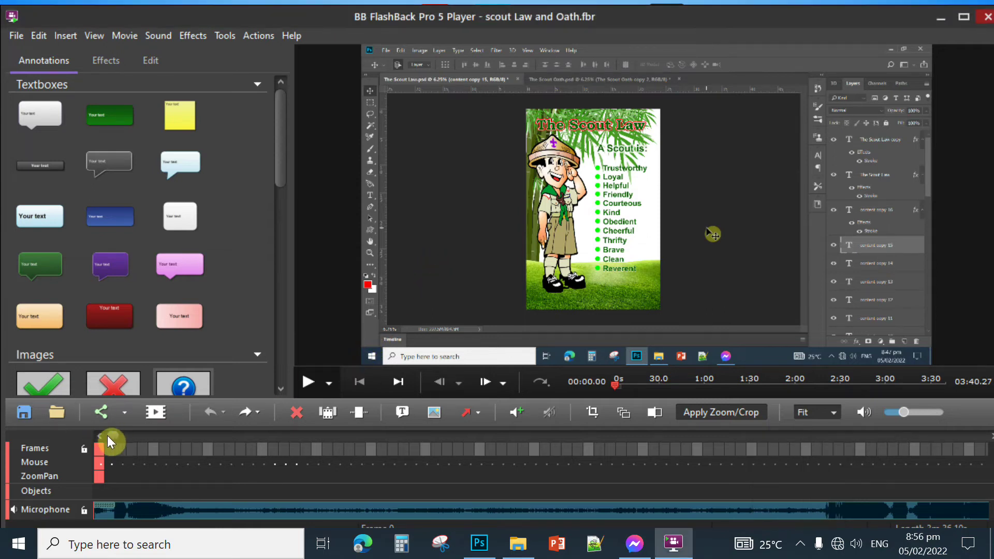
{"action": "left_click", "coordinate": [305, 379]}
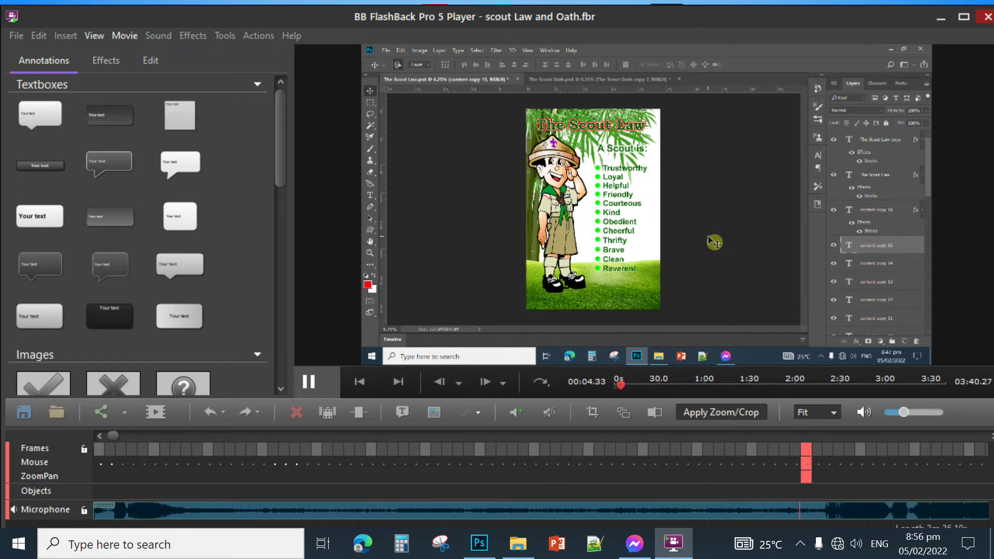
{"action": "key", "text": "space"}
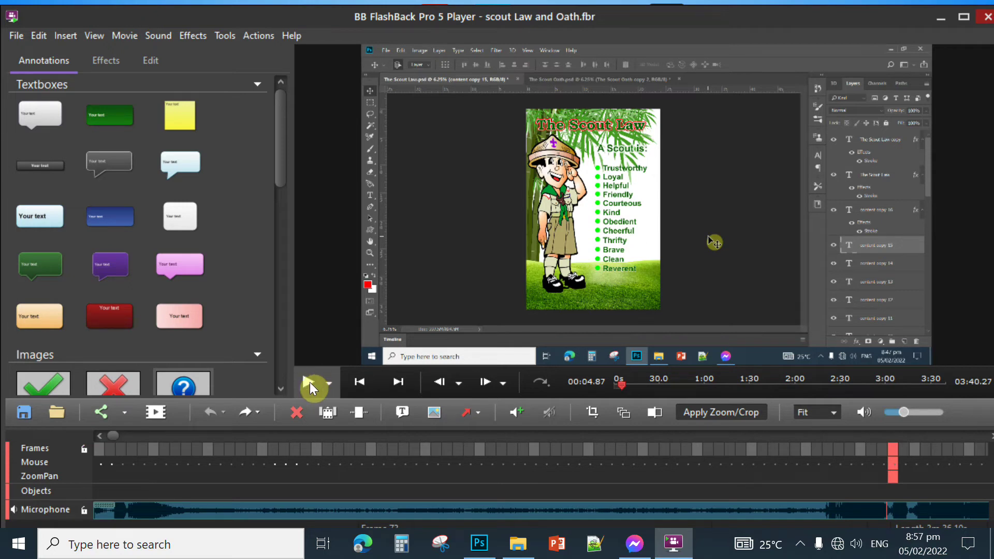
{"action": "left_click", "coordinate": [99, 449]}
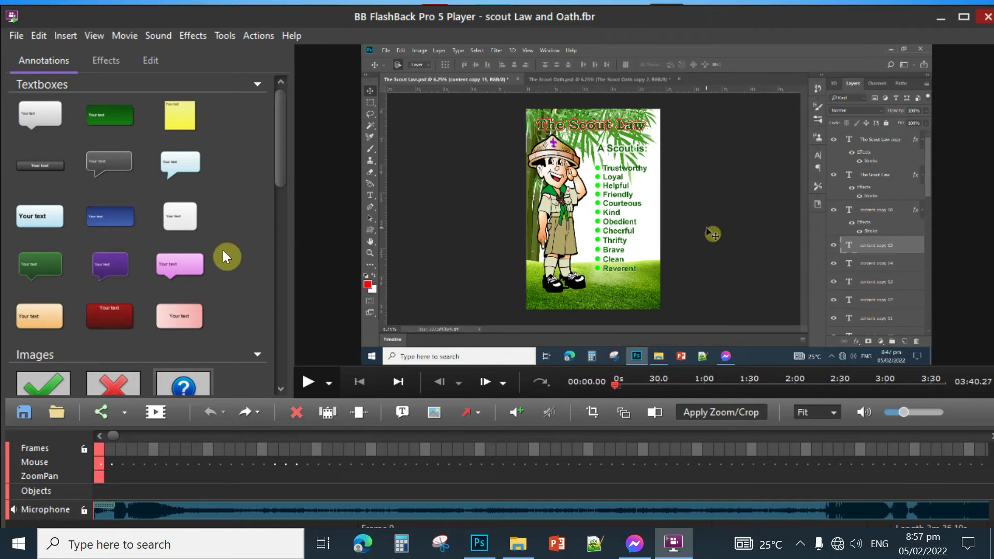
{"action": "key", "text": "space"}
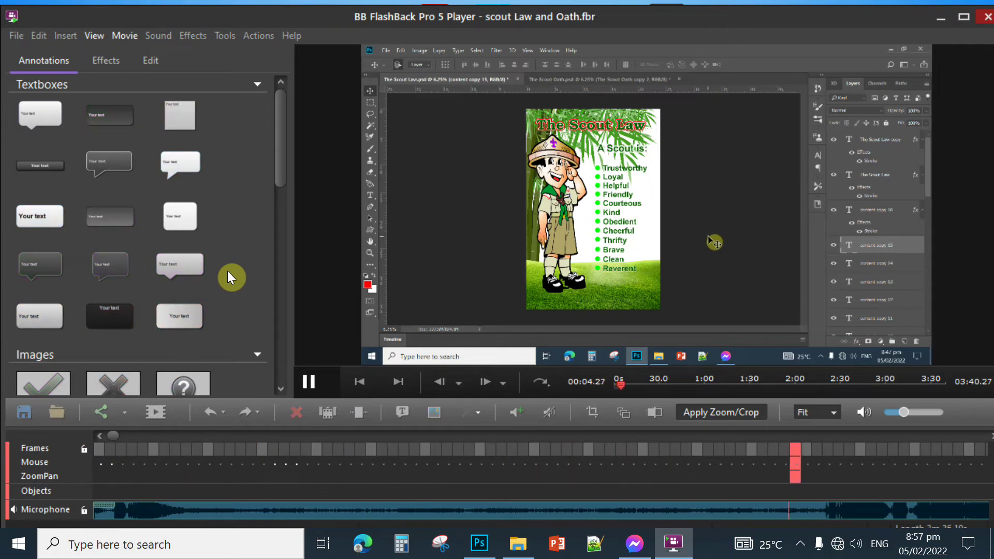
{"action": "key", "text": "space"}
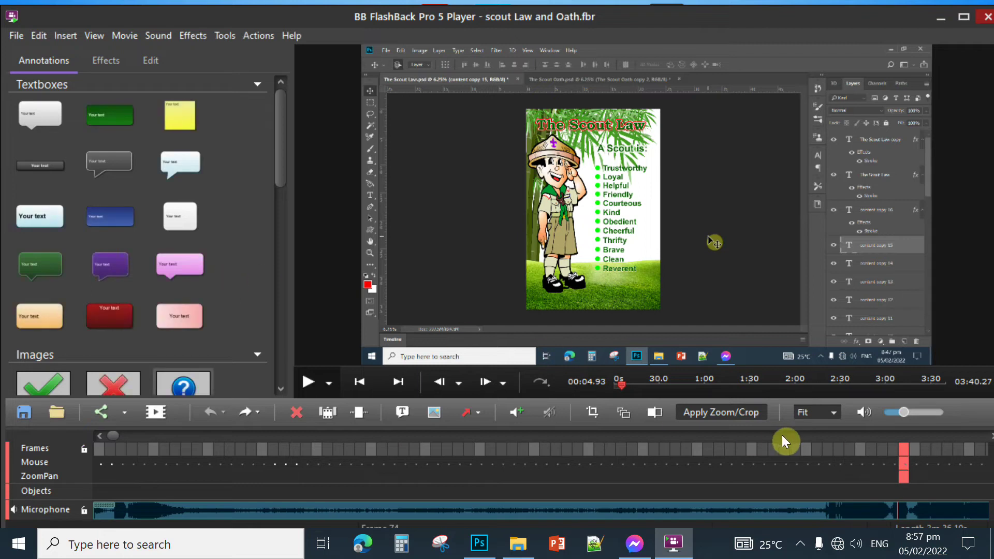
{"action": "left_click", "coordinate": [860, 449]}
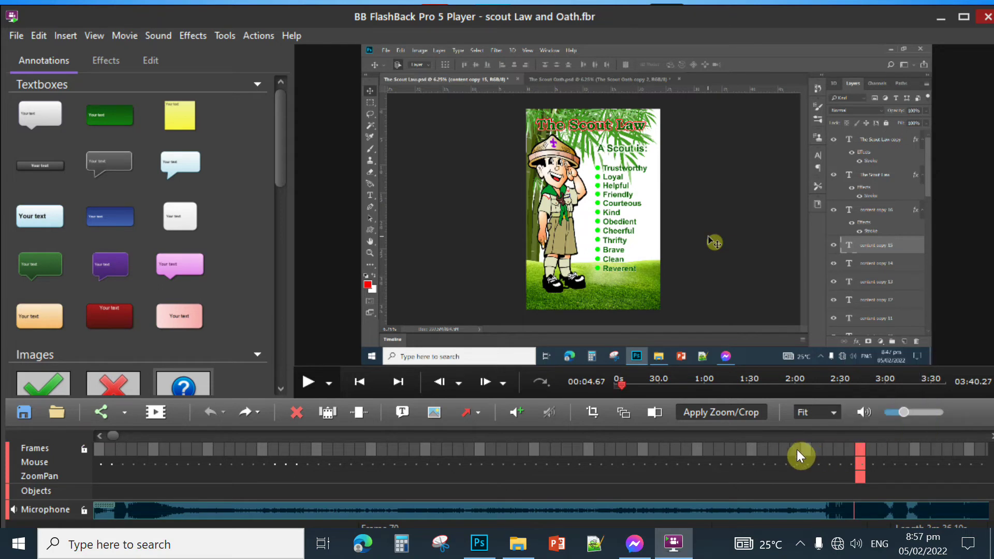
Delete frames 0–64 and shift their sound left, leaving a 03:35.93 recording.
{"action": "left_click_drag", "start_coordinate": [796, 450], "coordinate": [730, 447]}
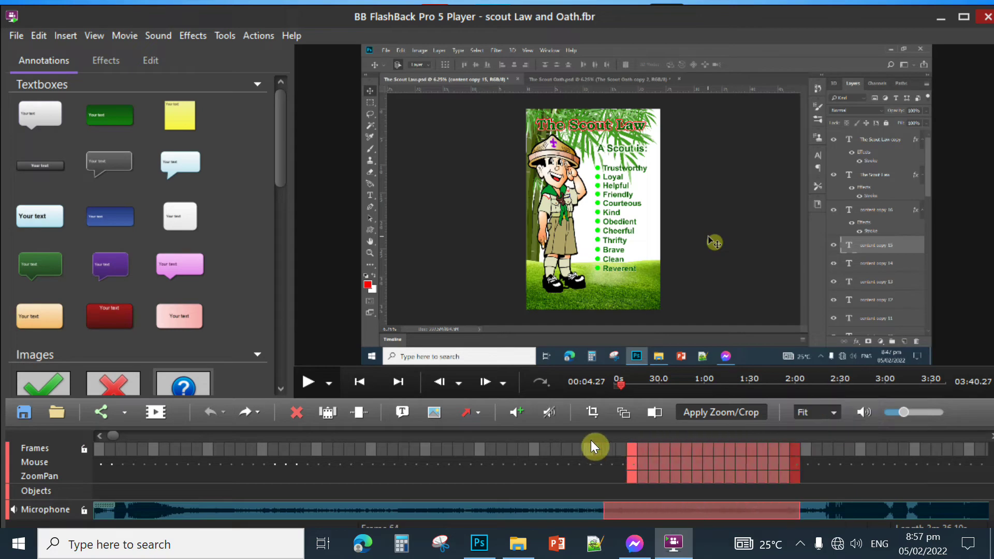
{"action": "left_click_drag", "start_coordinate": [730, 446], "coordinate": [155, 458]}
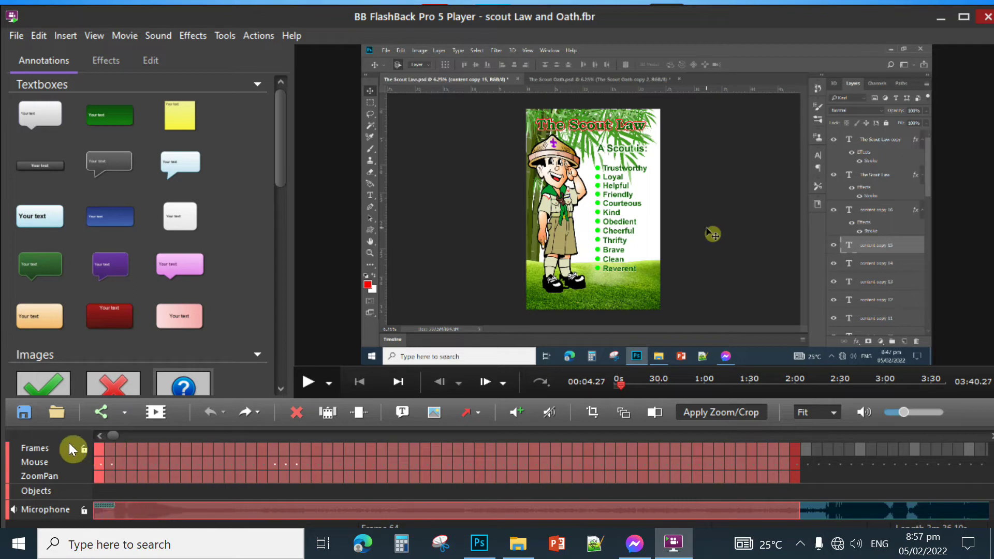
{"action": "left_click_drag", "start_coordinate": [155, 452], "coordinate": [55, 445]}
{"action": "right_click", "coordinate": [172, 464]}
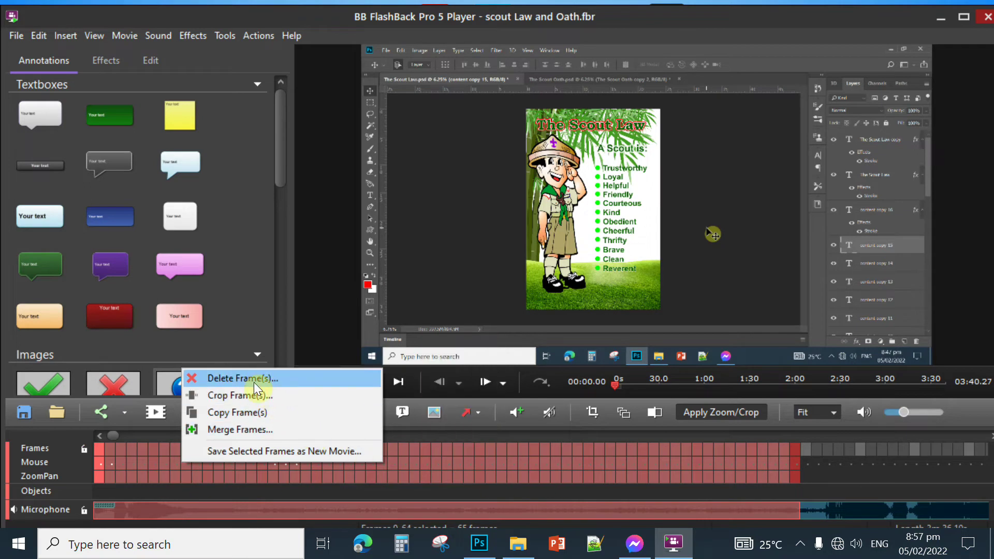
{"action": "left_click", "coordinate": [236, 379]}
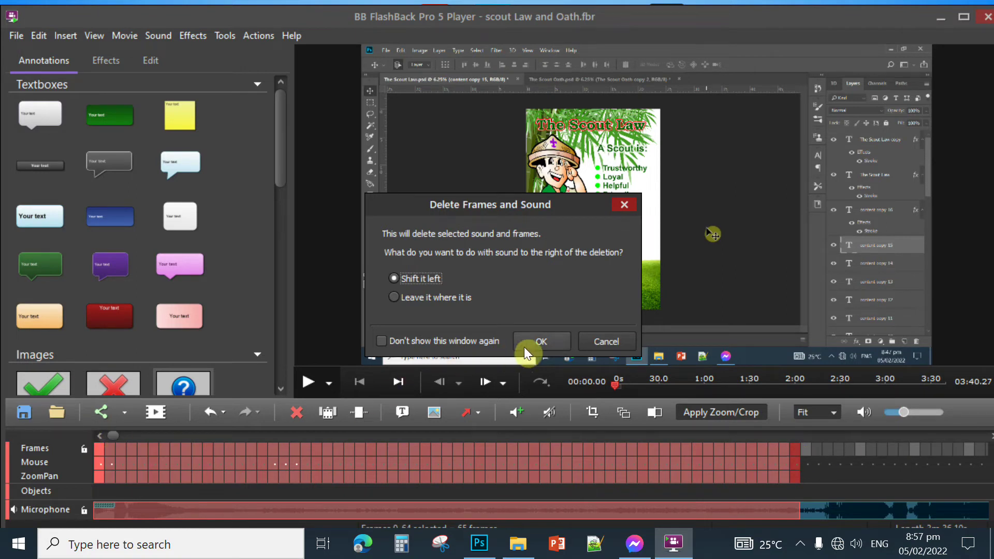
{"action": "left_click", "coordinate": [544, 342]}
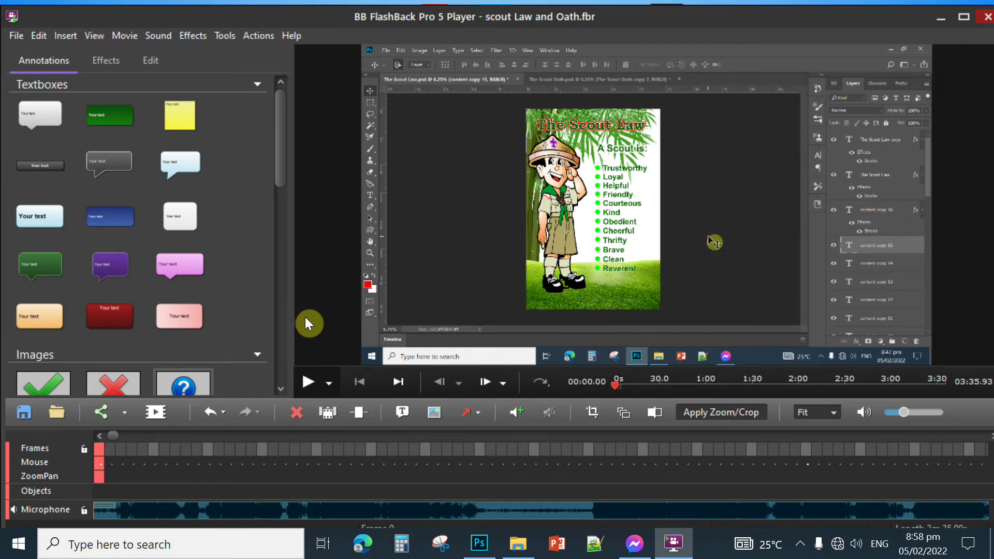
Play the trimmed recording and stop at the next silent stretch.
{"action": "key", "text": "space"}
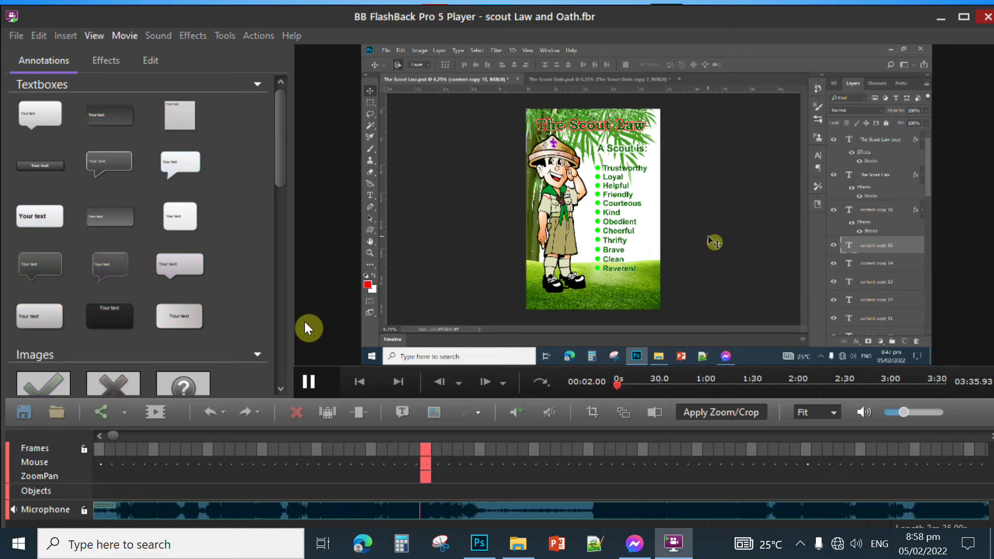
{"action": "key", "text": "space"}
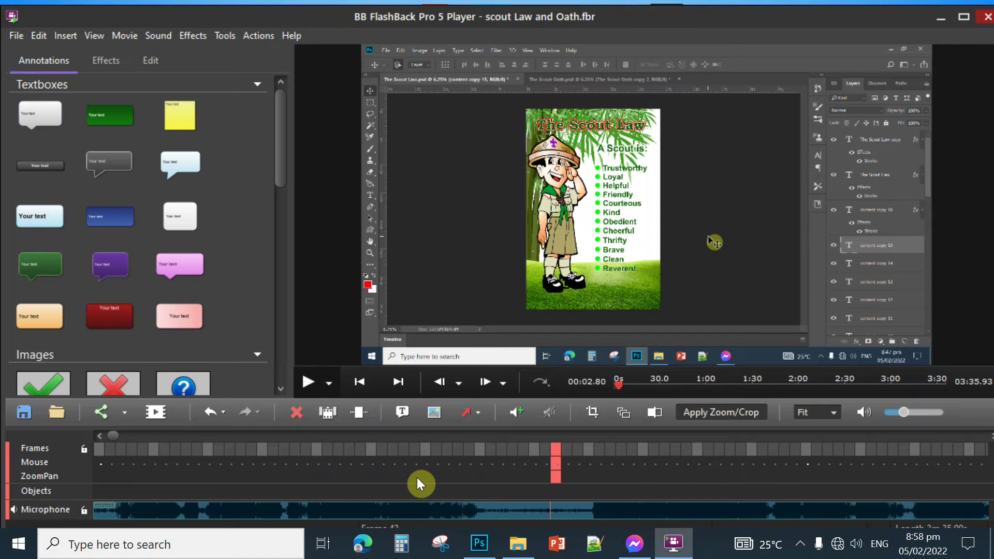
{"action": "key", "text": "space"}
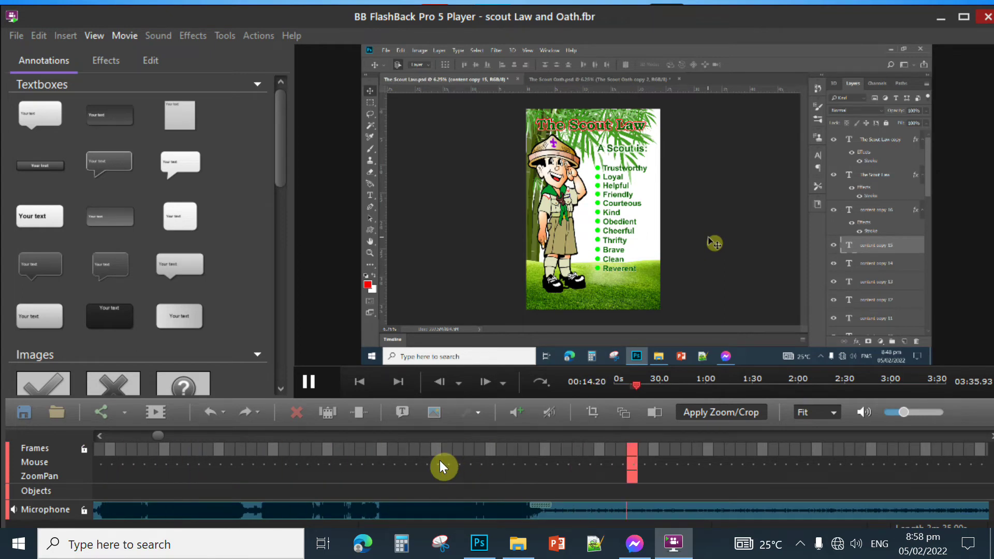
{"action": "key", "text": "space"}
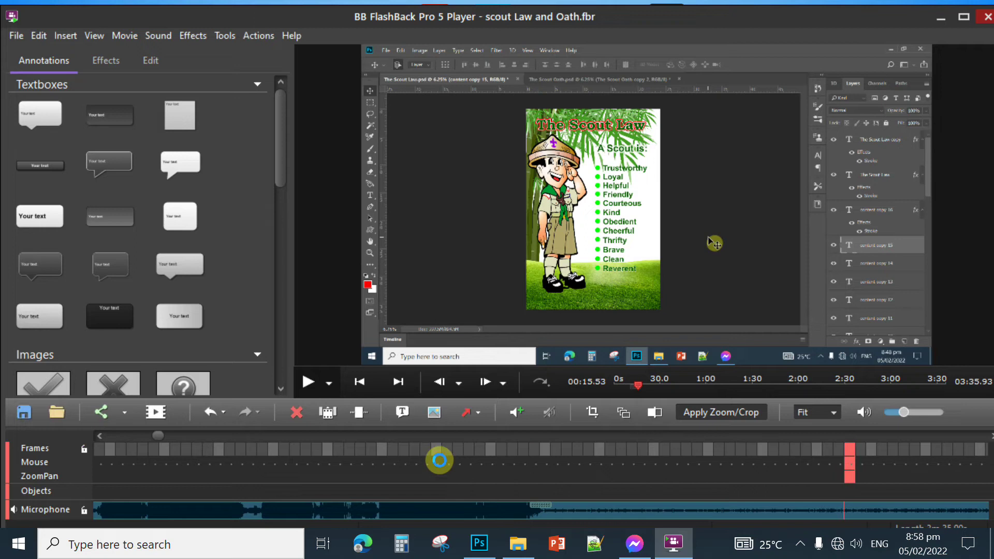
Return to 00:13.27 and replay until the silence ends near 00:16.27.
{"action": "left_click", "coordinate": [489, 448]}
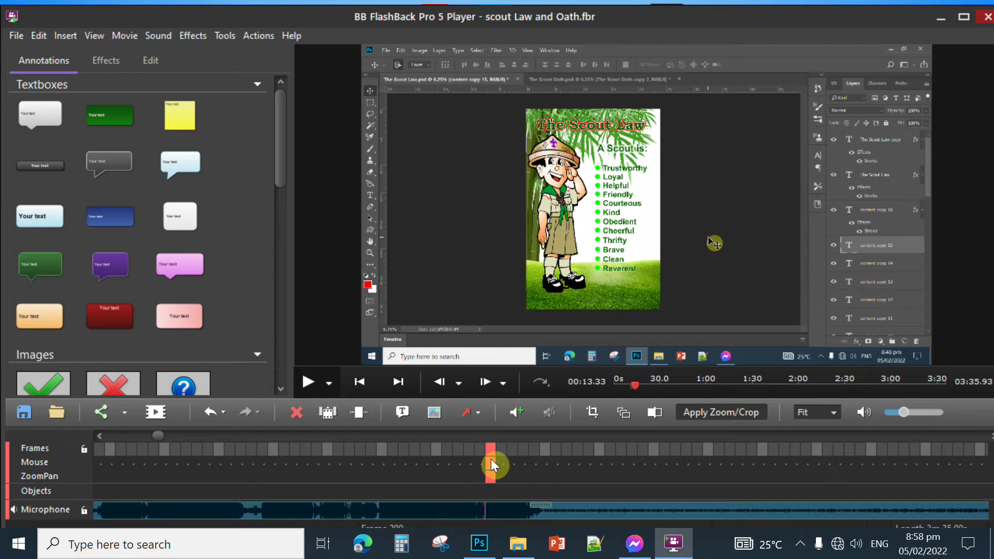
{"action": "left_click", "coordinate": [476, 449]}
{"action": "key", "text": "space"}
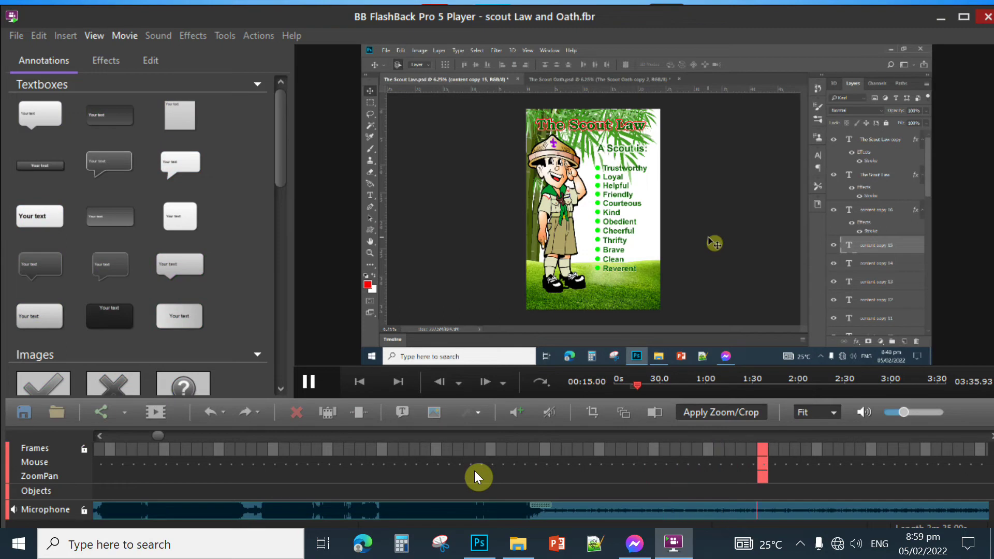
{"action": "key", "text": "space"}
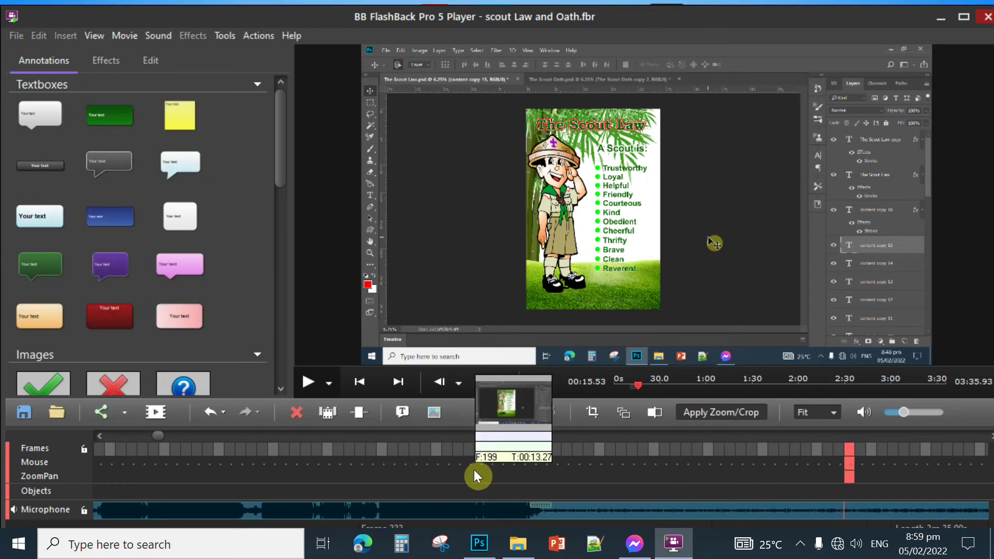
{"action": "key", "text": "space"}
{"action": "key", "text": "space"}
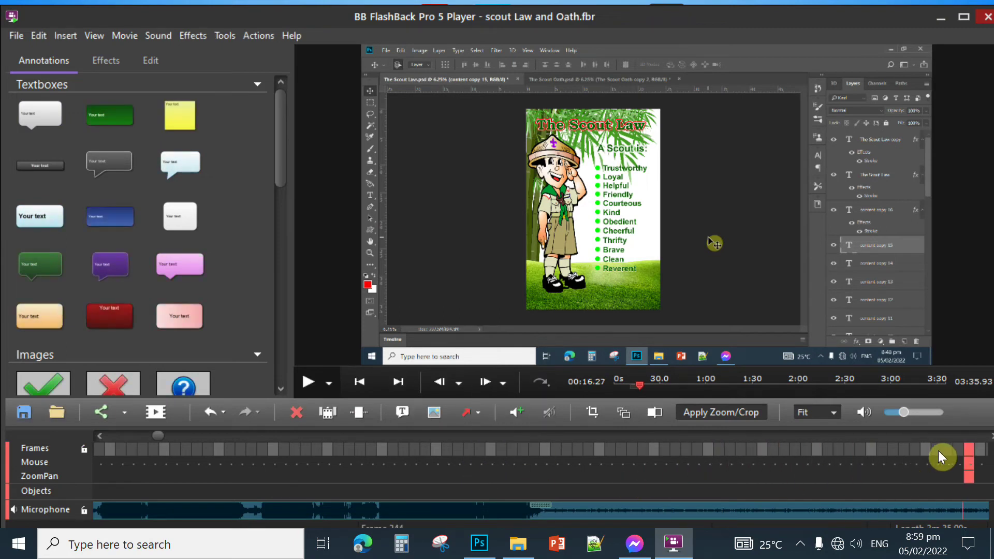
Delete the 38 silent frames near 13.6 seconds with sound shifted left, leaving 03:33.40.
{"action": "left_click_drag", "start_coordinate": [939, 452], "coordinate": [539, 448]}
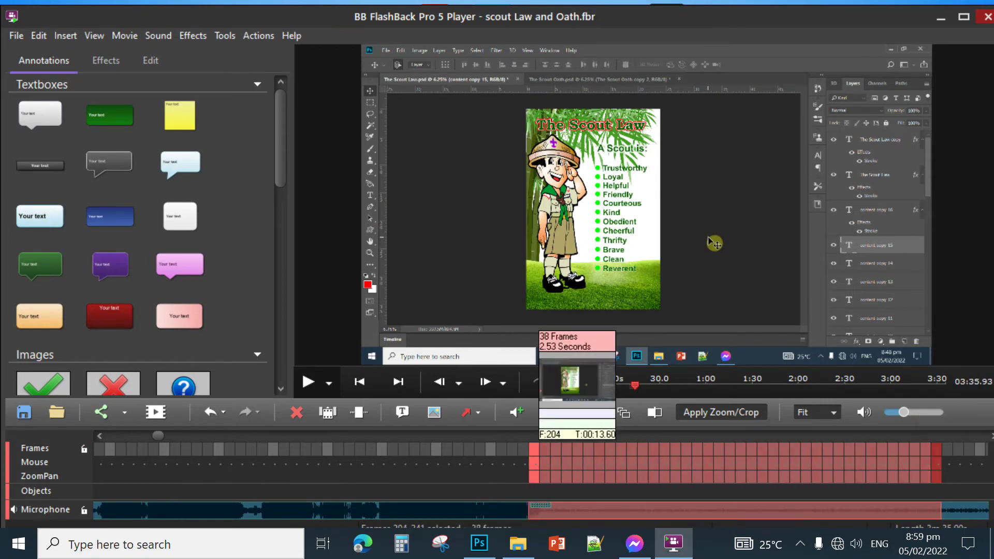
{"action": "right_click", "coordinate": [549, 452]}
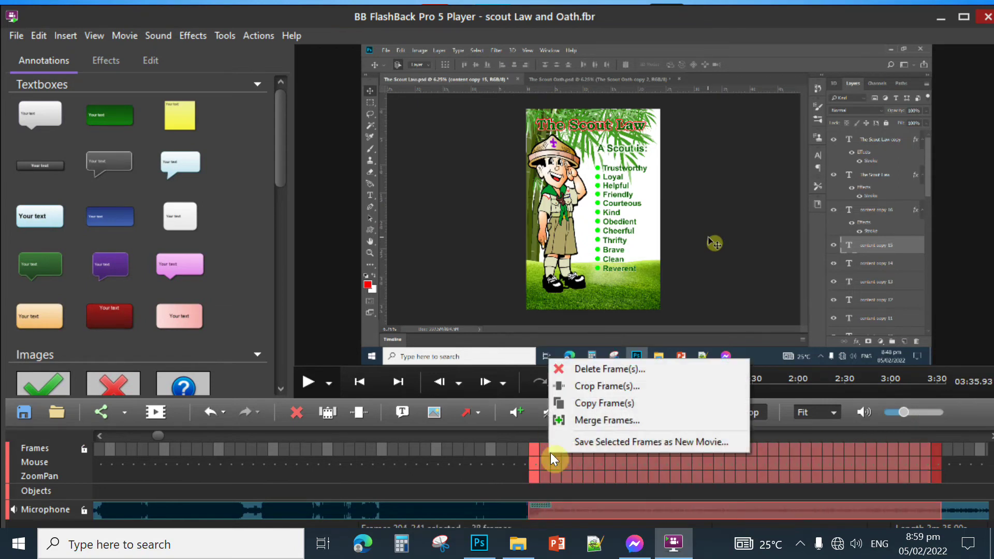
{"action": "left_click", "coordinate": [588, 368]}
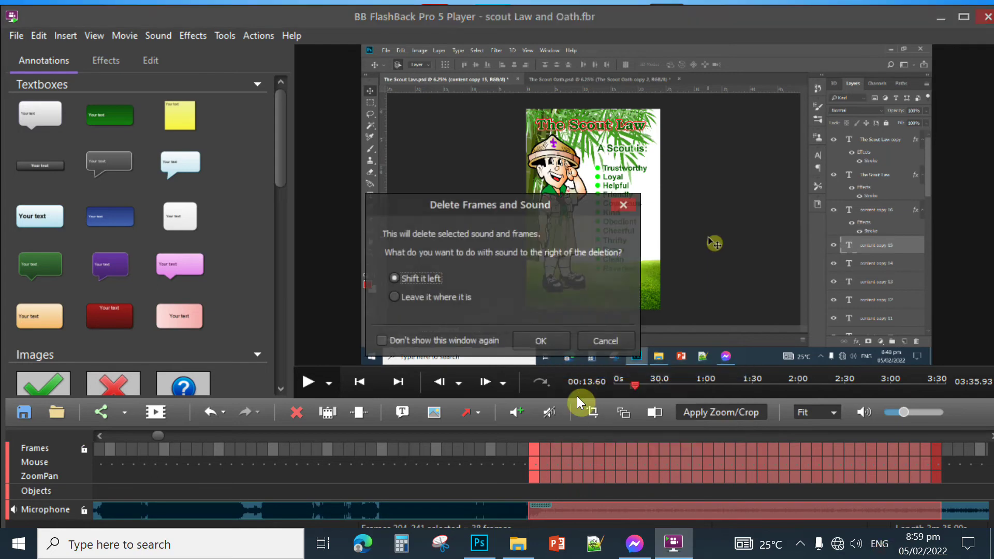
{"action": "left_click", "coordinate": [548, 343]}
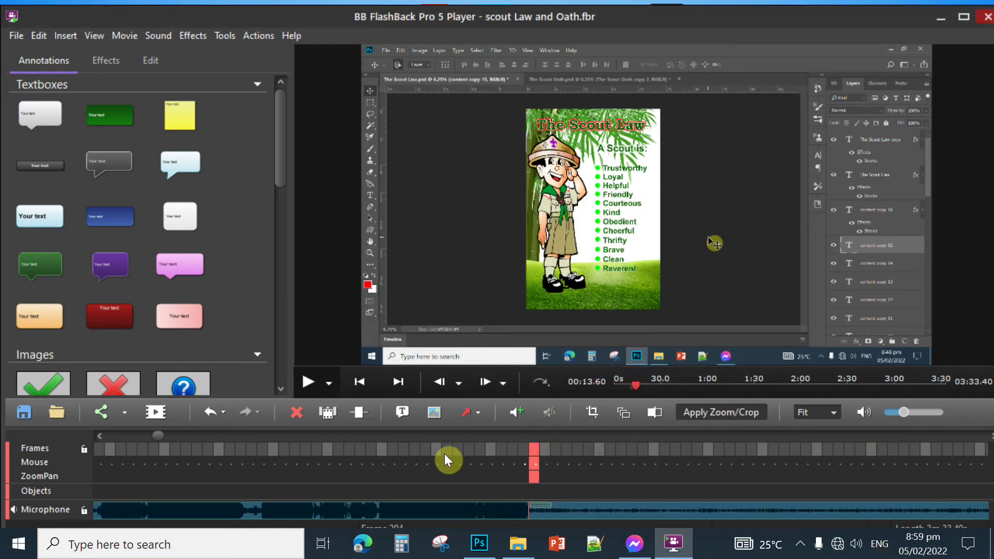
{"action": "left_click", "coordinate": [437, 449]}
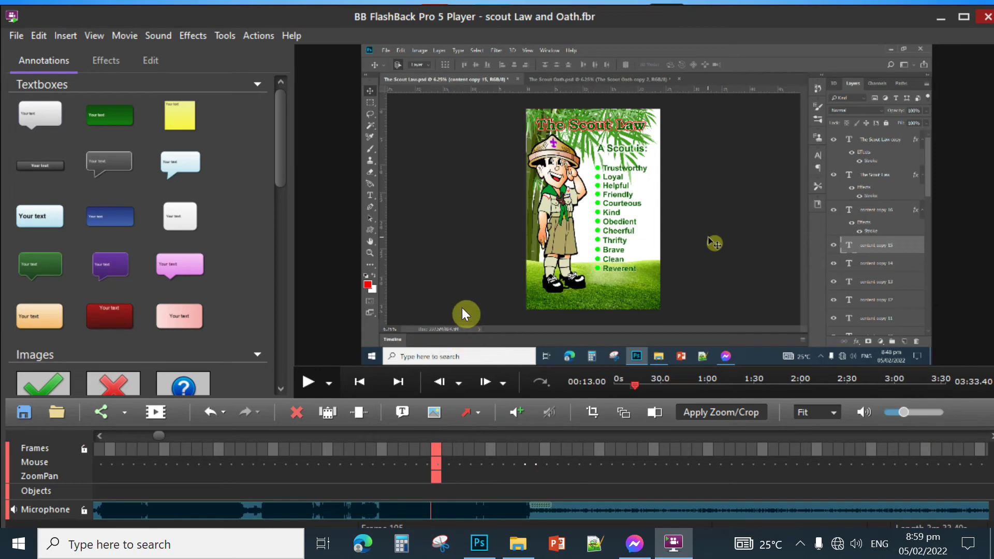
Replay across the cut, then delete the next 25 silent frames, leaving 03:31.07.
{"action": "key", "text": "space"}
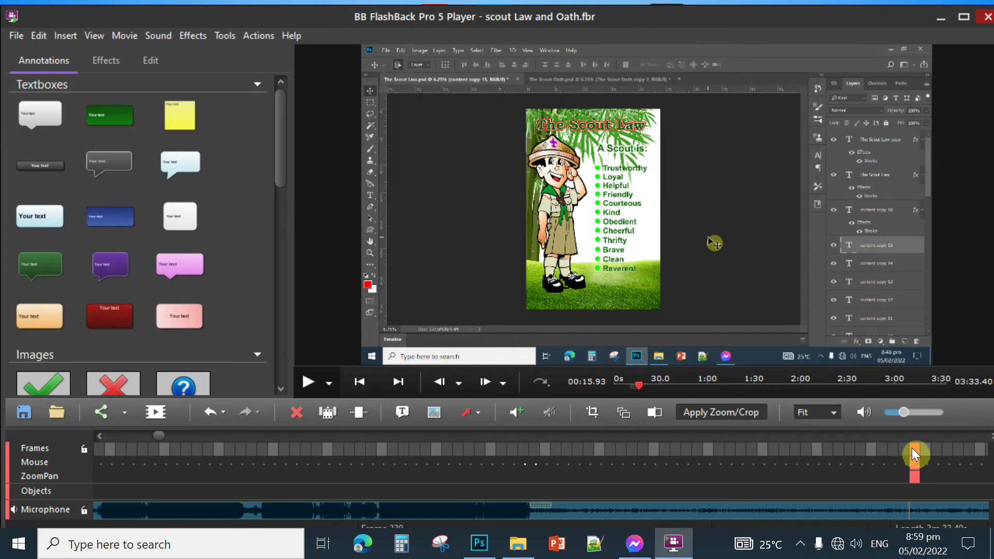
{"action": "left_click_drag", "start_coordinate": [912, 448], "coordinate": [546, 451]}
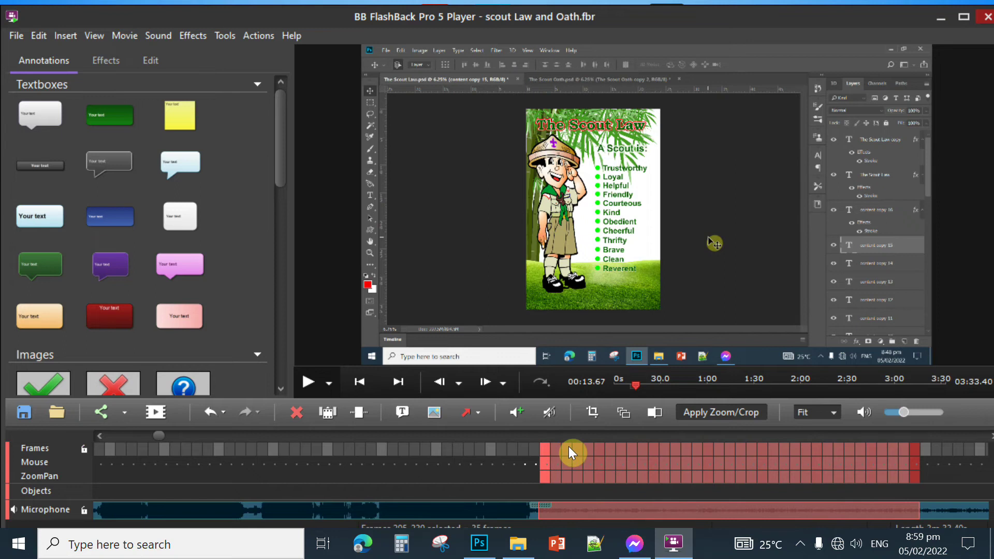
{"action": "right_click", "coordinate": [569, 455]}
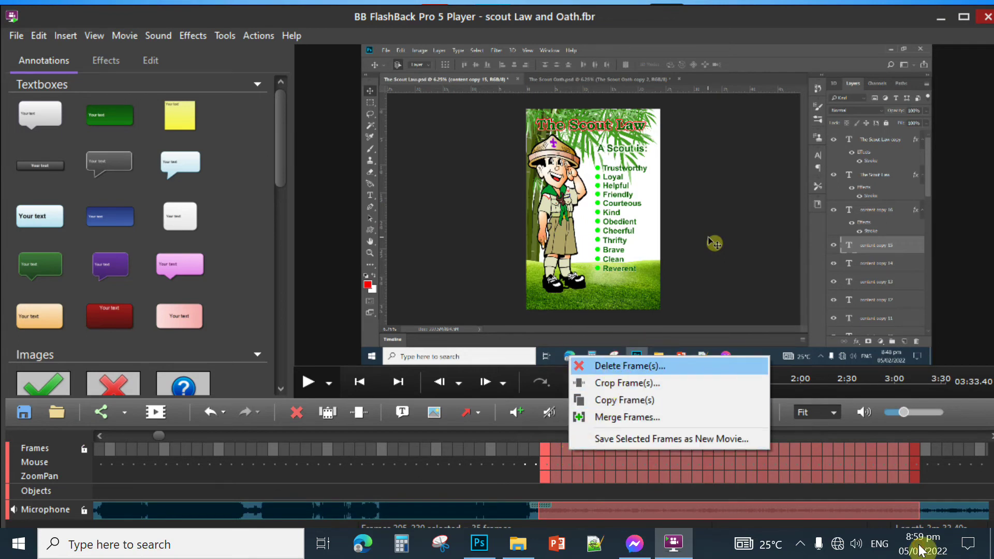
{"action": "left_click", "coordinate": [629, 366]}
{"action": "left_click", "coordinate": [554, 337]}
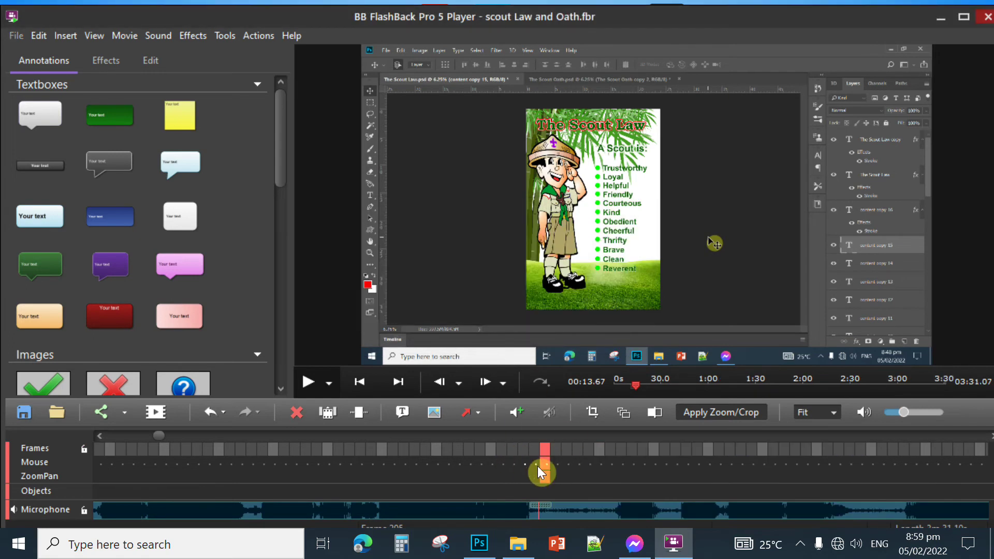
{"action": "key", "text": "space"}
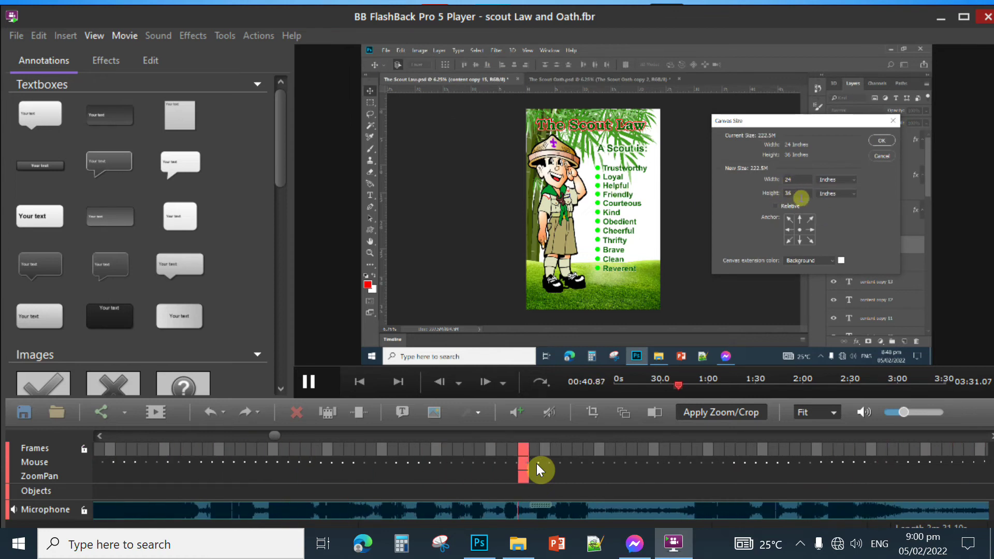
{"action": "key", "text": "space"}
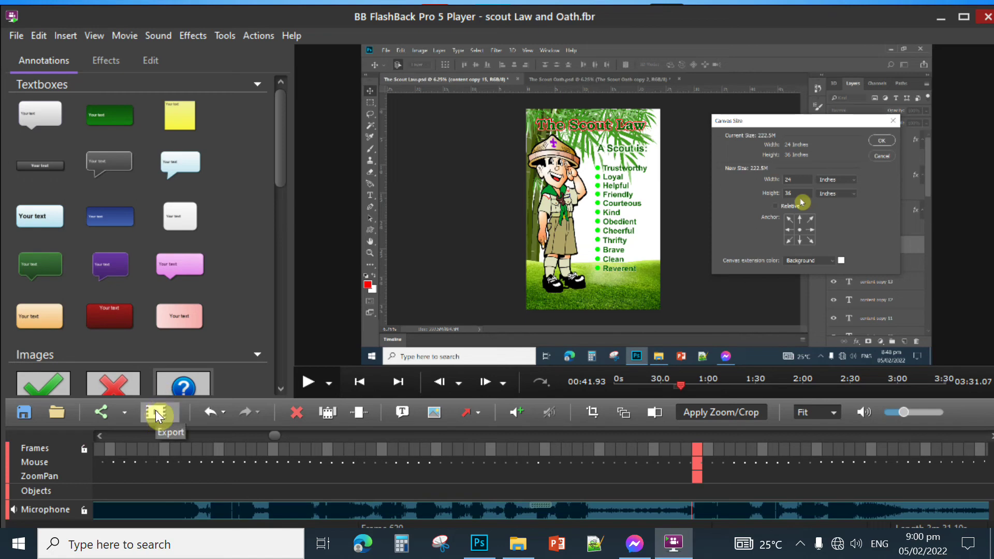
Choose MPEG4 as the movie's export format.
{"action": "left_click", "coordinate": [155, 410]}
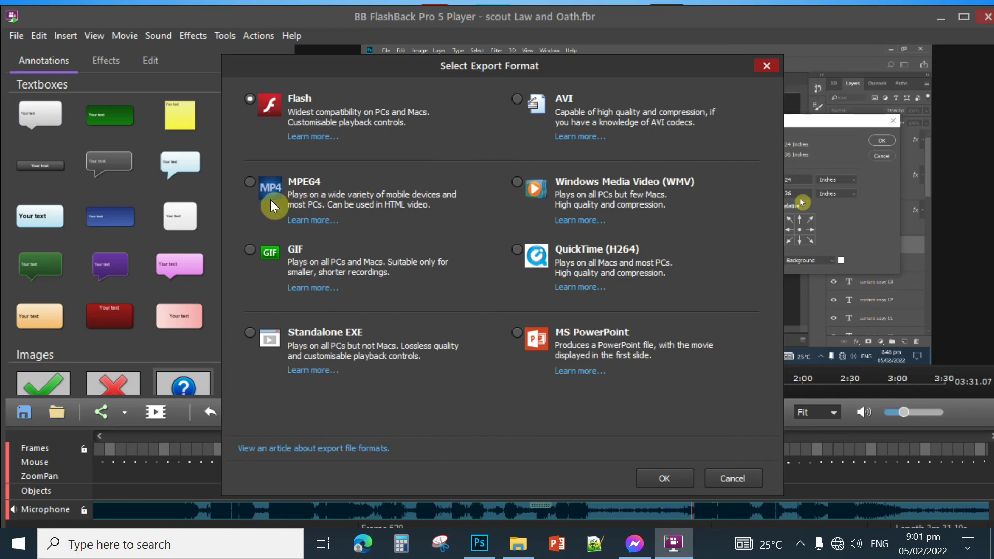
{"action": "left_click", "coordinate": [251, 184]}
{"action": "left_click", "coordinate": [666, 478]}
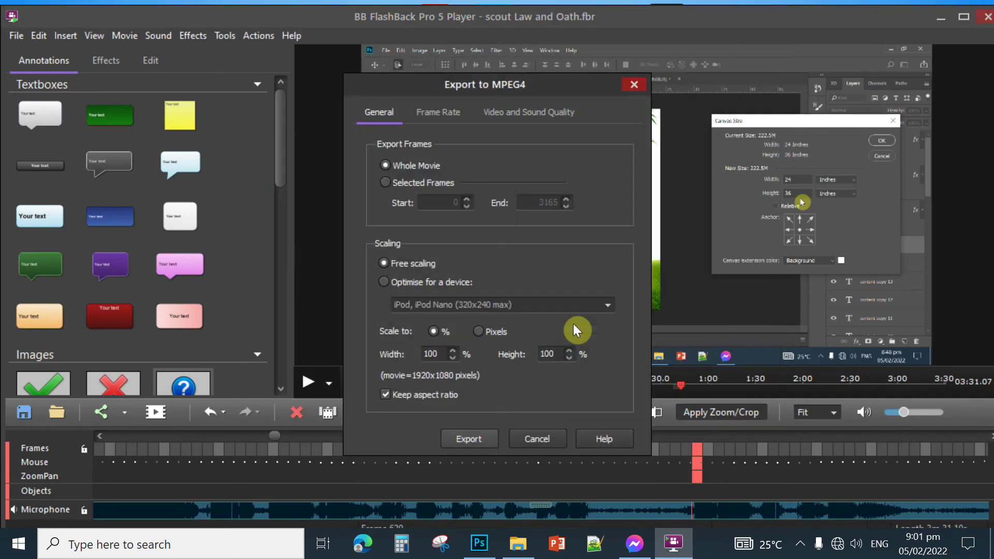
Export the whole movie at 100% scale as 'scout Law and Oath' on drive D.
{"action": "left_click", "coordinate": [469, 441]}
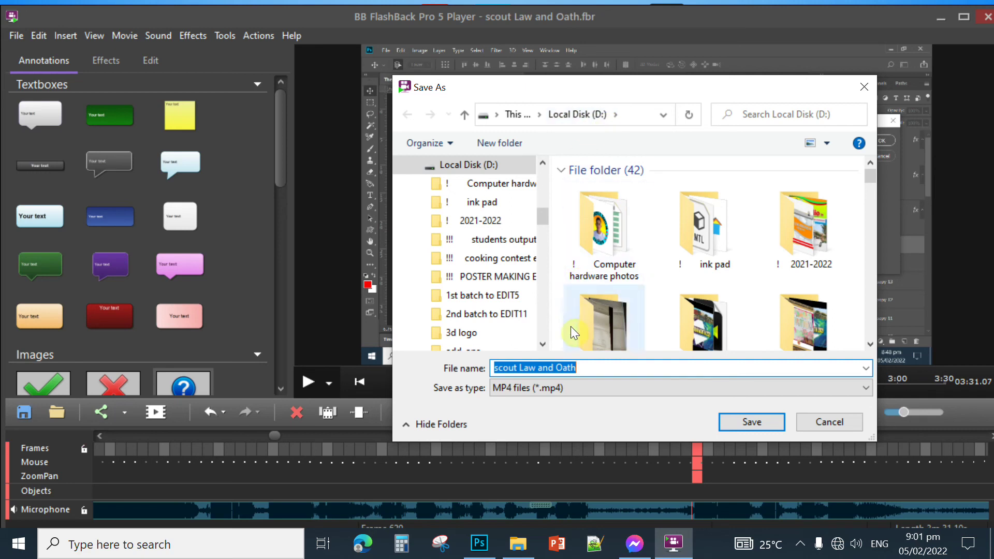
{"action": "left_click", "coordinate": [578, 368]}
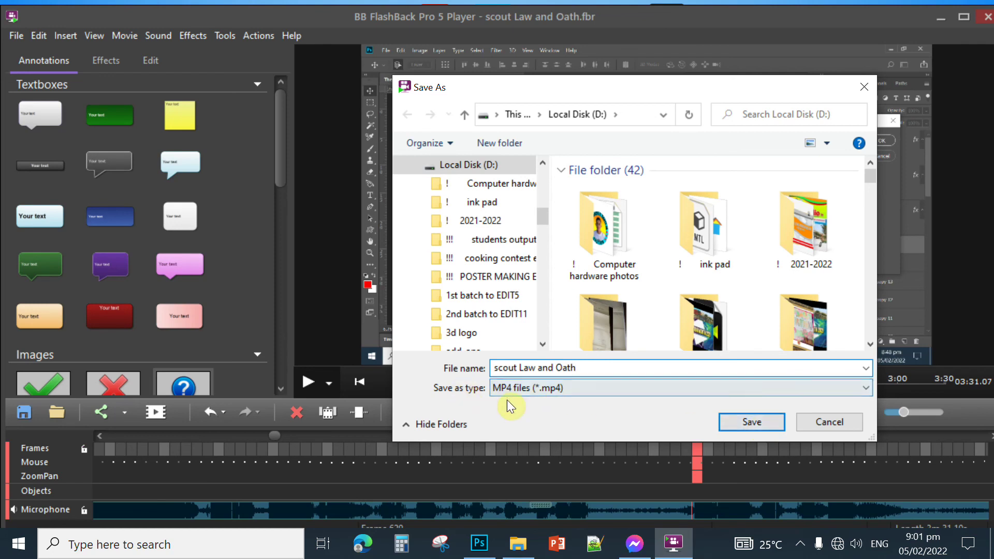
Save the MP4 file and let the MPEG4 export progress reach 16%.
{"action": "left_click", "coordinate": [751, 423]}
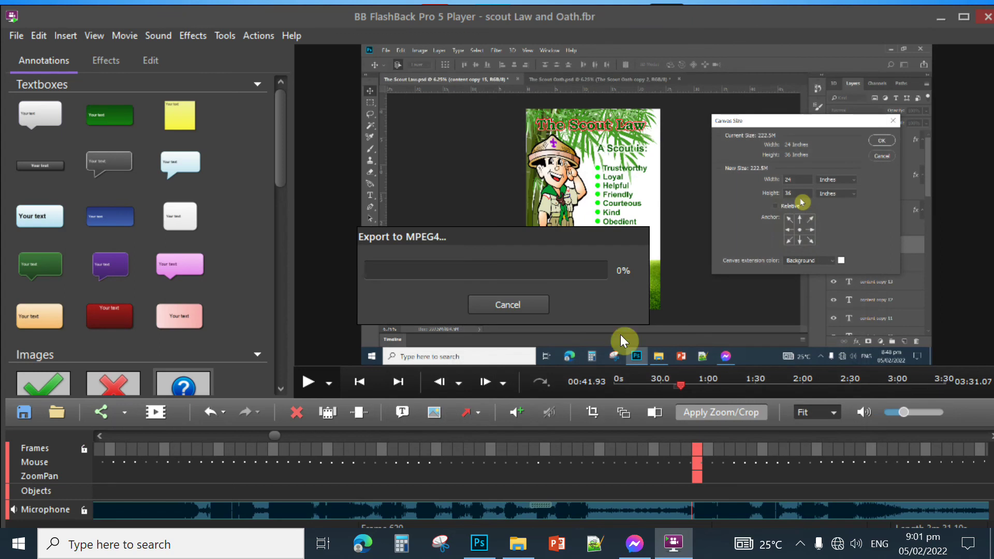